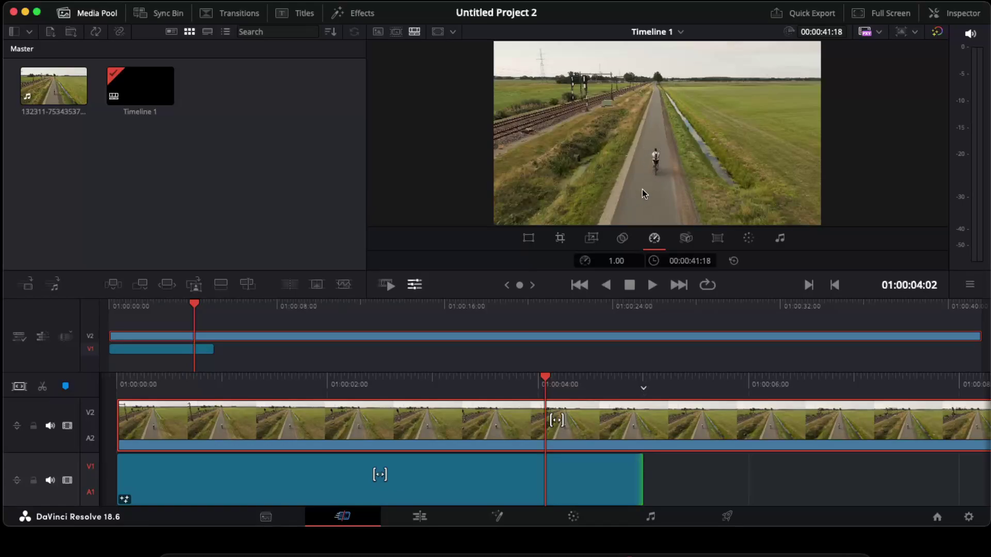
Delete the extra lower-track clip so only the drone clip remains, then scrub through it
{"action": "key", "text": "space"}
{"action": "key", "text": "space"}
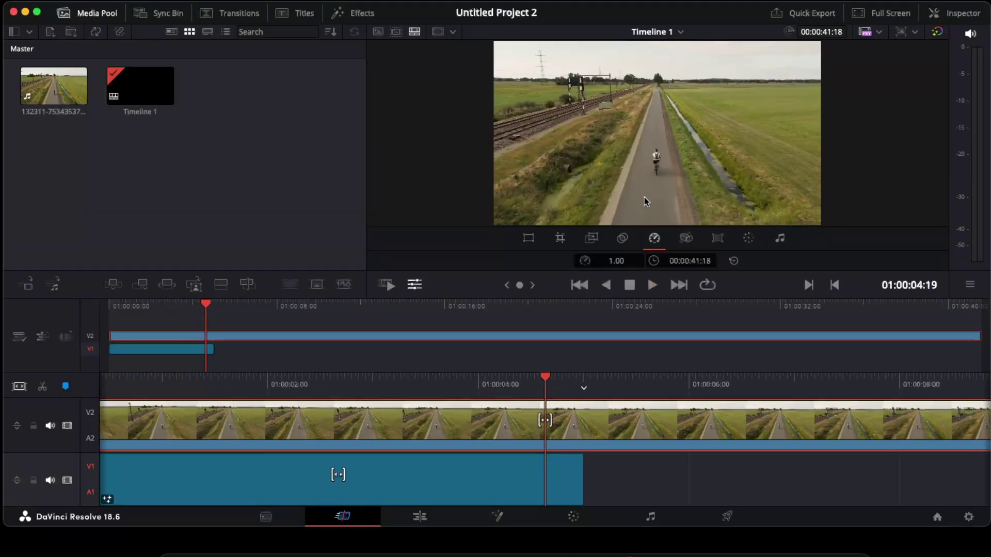
{"action": "left_click", "coordinate": [569, 481]}
{"action": "key", "text": "Delete"}
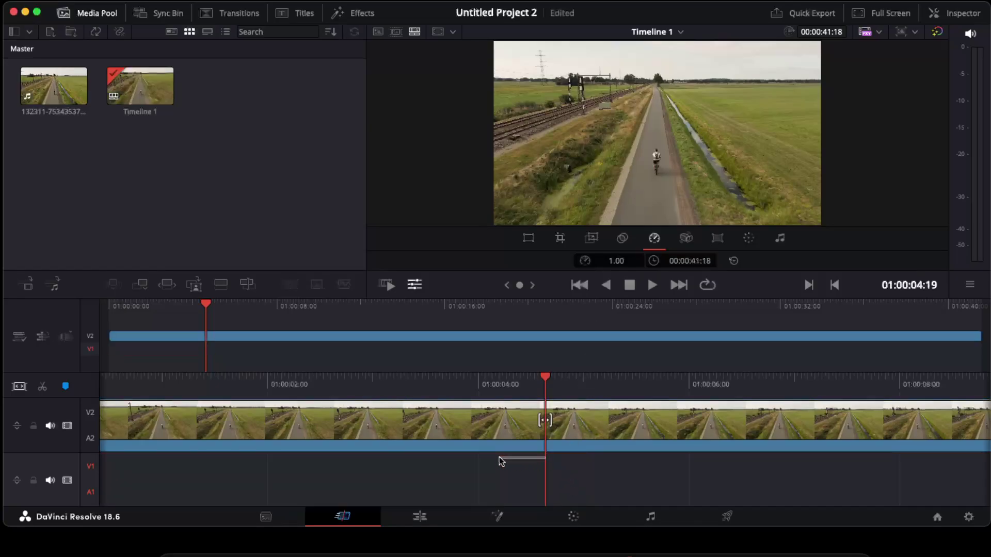
{"action": "mouse_move", "coordinate": [546, 378]}
{"action": "left_mouse_down"}
{"action": "mouse_move", "coordinate": [290, 378]}
{"action": "mouse_move", "coordinate": [732, 378]}
{"action": "left_mouse_up"}
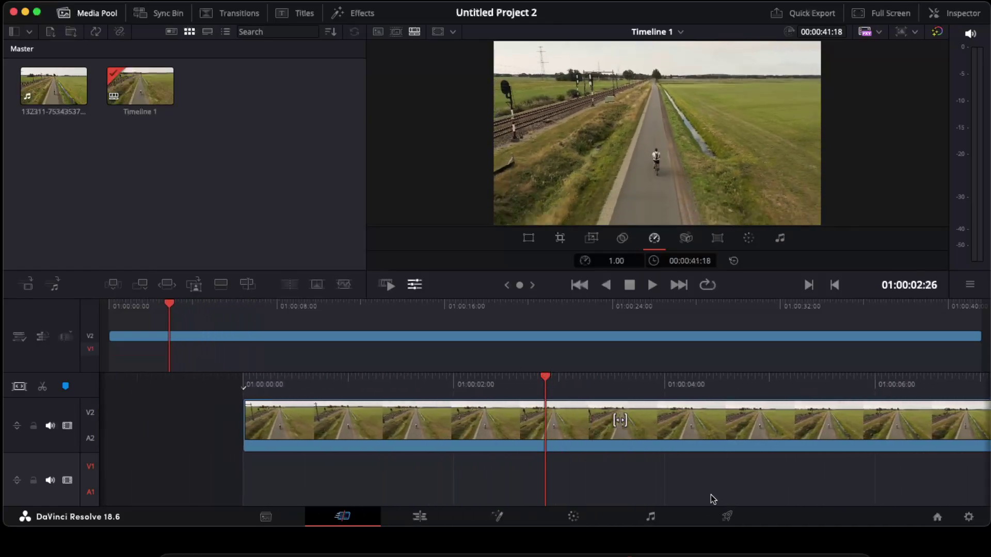
On the Color page, choose the curve (pen) window from the Window palette
{"action": "left_click", "coordinate": [573, 517]}
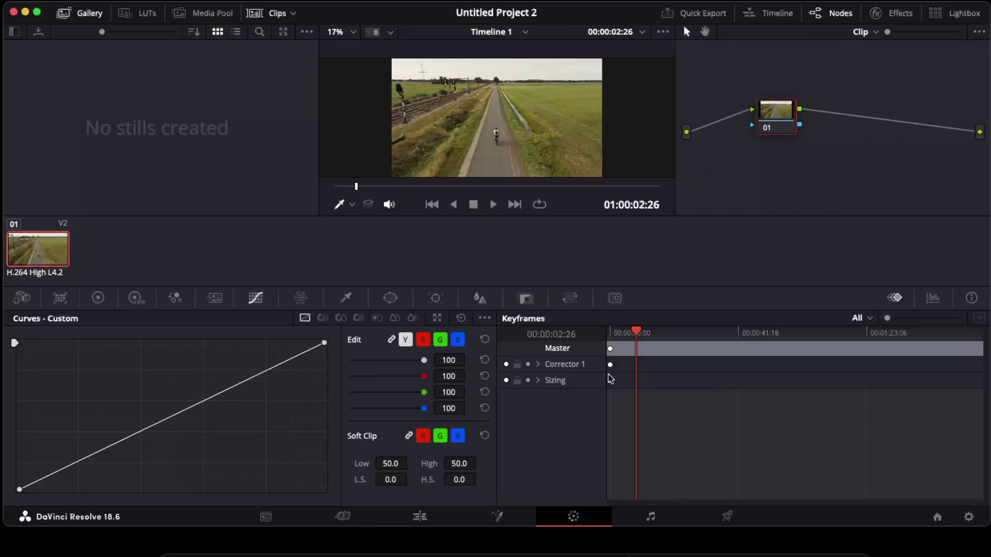
{"action": "left_click", "coordinate": [391, 299]}
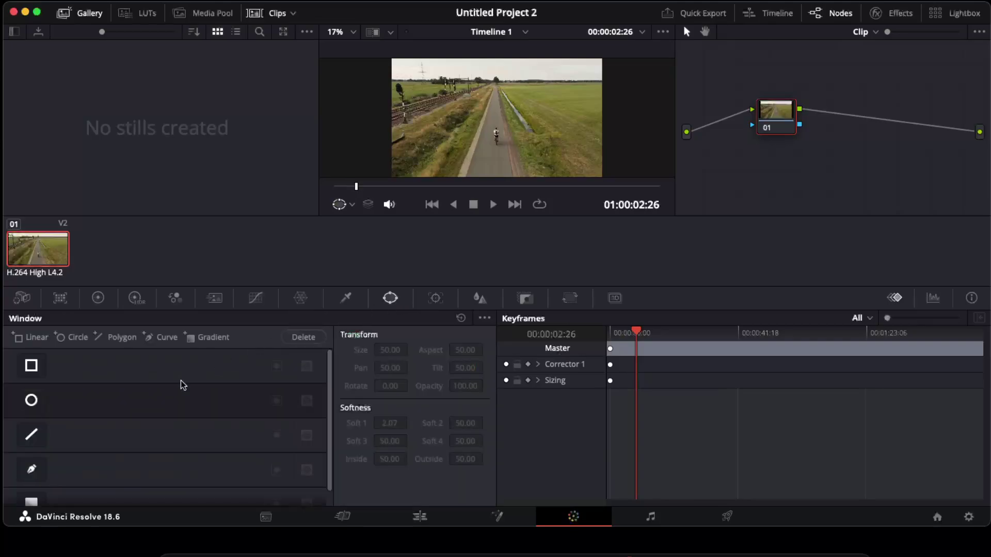
{"action": "scroll", "coordinate": [112, 467], "scroll_direction": "down", "scroll_amount": 1}
{"action": "left_click", "coordinate": [31, 455]}
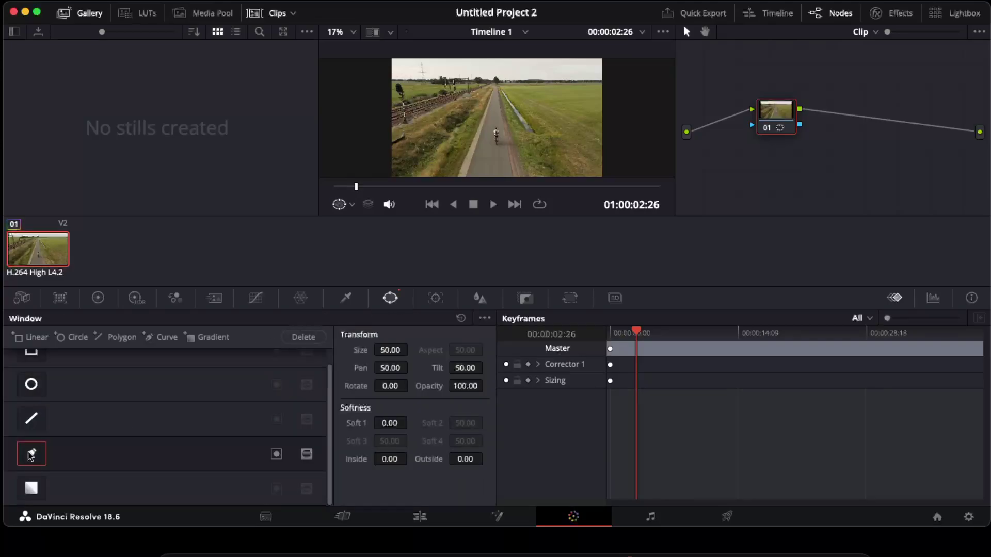
{"action": "scroll", "coordinate": [497, 134], "scroll_direction": "up", "scroll_amount": 1}
{"action": "scroll", "coordinate": [511, 144], "scroll_direction": "up", "scroll_amount": 1}
{"action": "scroll", "coordinate": [526, 153], "scroll_direction": "up", "scroll_amount": 2}
{"action": "scroll", "coordinate": [524, 155], "scroll_direction": "down", "scroll_amount": 1}
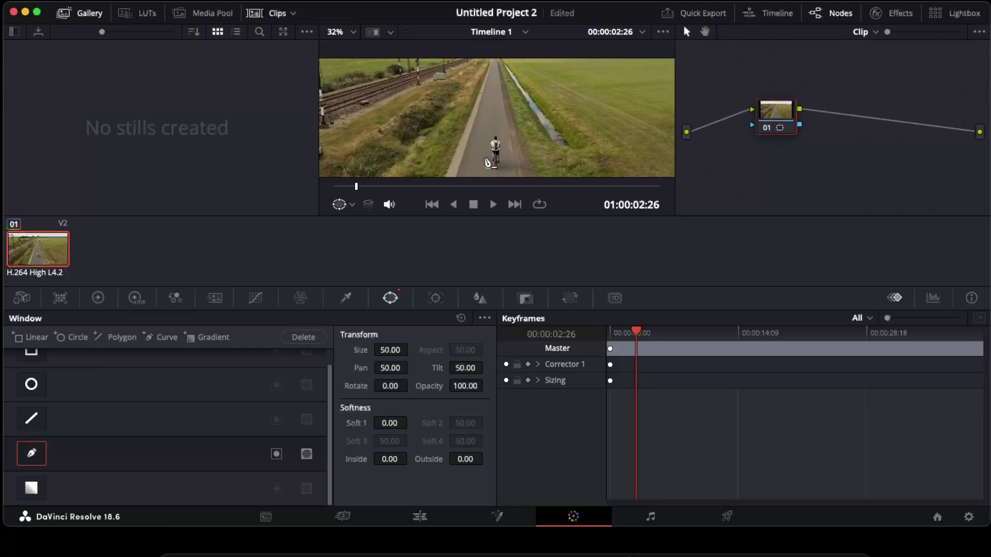
Draw a closed curve mask around the cyclist and bring up its Tracker palette
{"action": "left_click", "coordinate": [487, 140]}
{"action": "left_click", "coordinate": [504, 153]}
{"action": "left_click", "coordinate": [489, 153]}
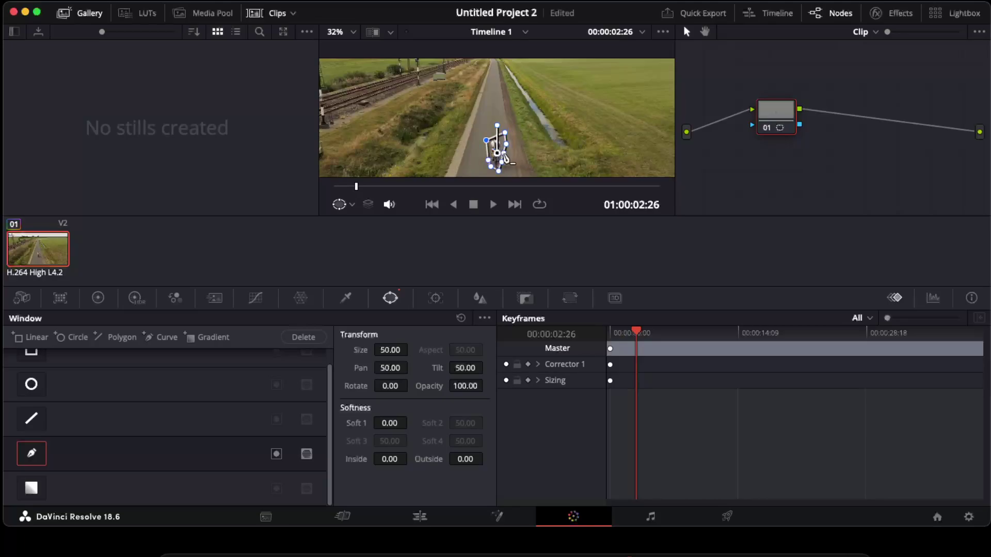
{"action": "left_click", "coordinate": [436, 298]}
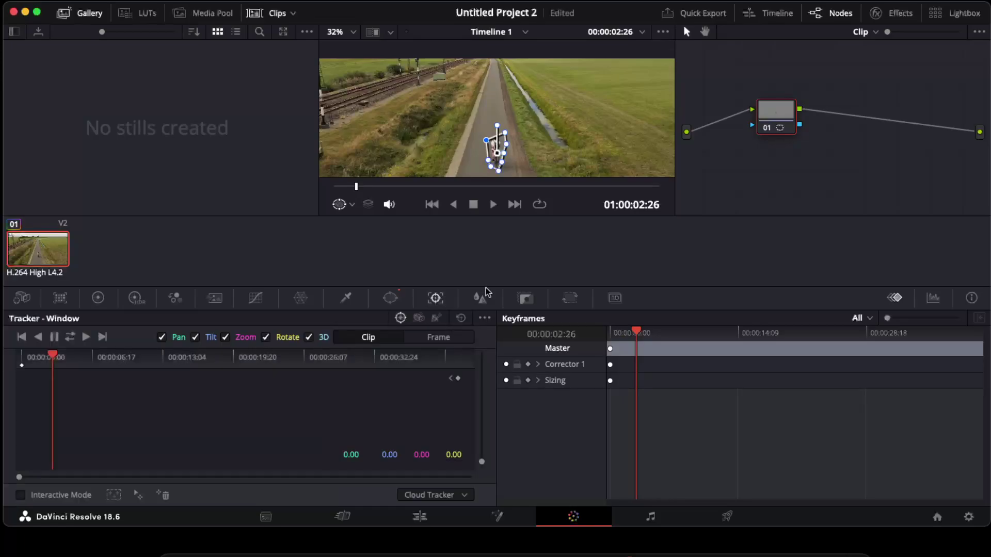
Play the clip to about eight seconds to check the untracked cyclist mask
{"action": "key", "text": "space"}
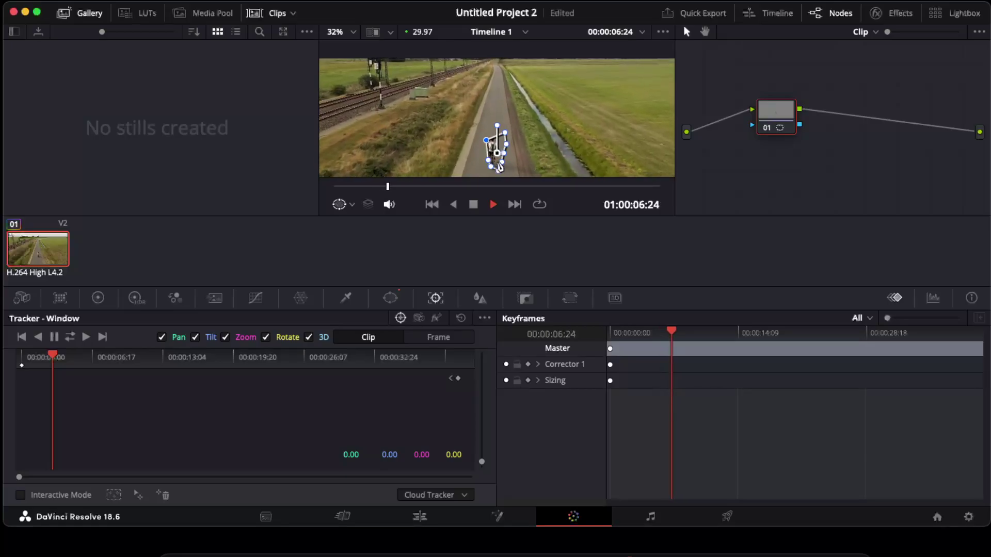
{"action": "key", "text": "space"}
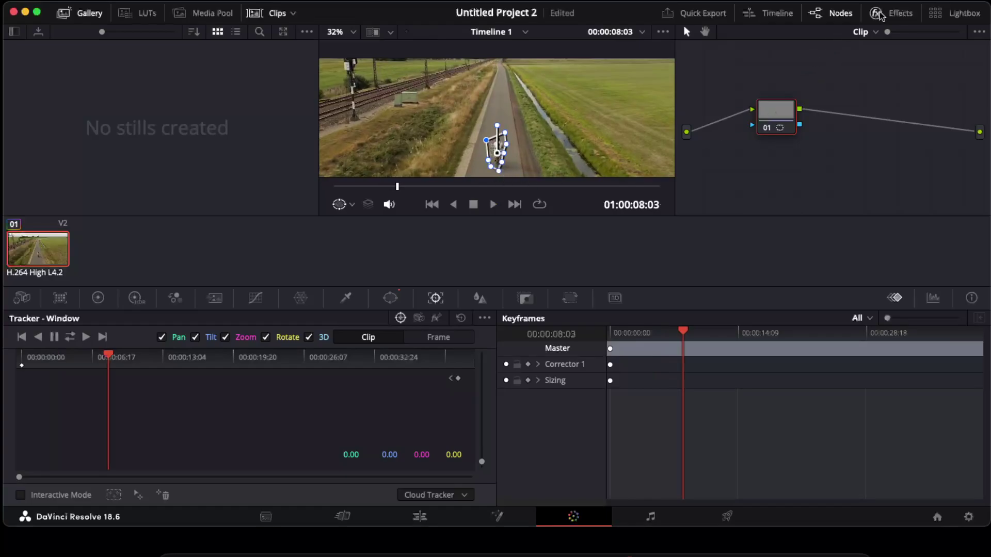
Find Object Removal in the Effects library and drag it onto masked node 01
{"action": "left_click", "coordinate": [900, 13]}
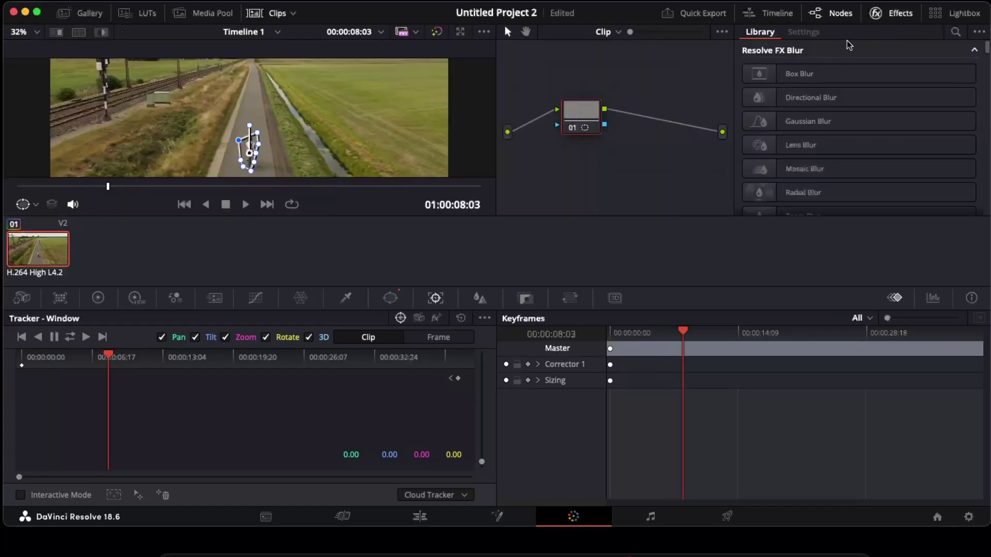
{"action": "left_click", "coordinate": [955, 32]}
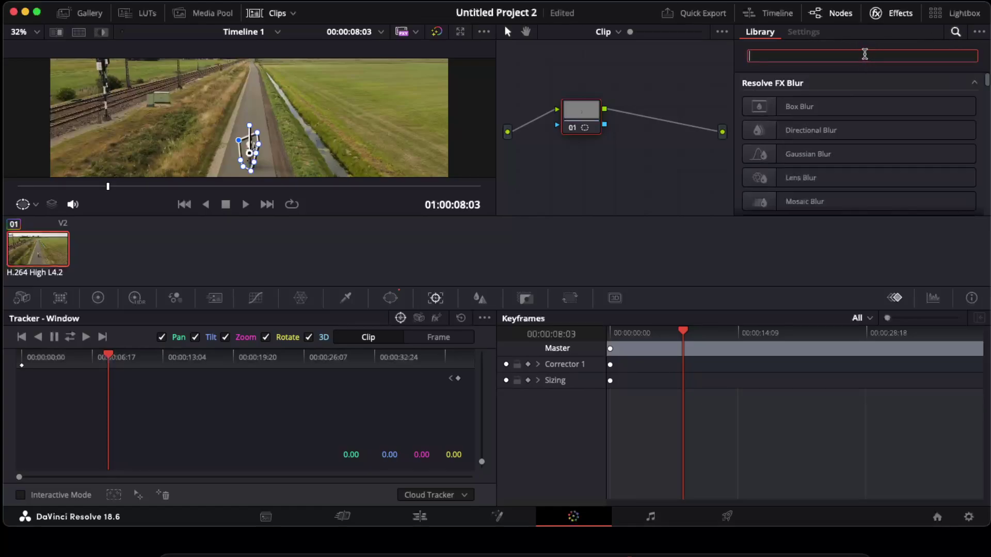
{"action": "type", "text": "objec"}
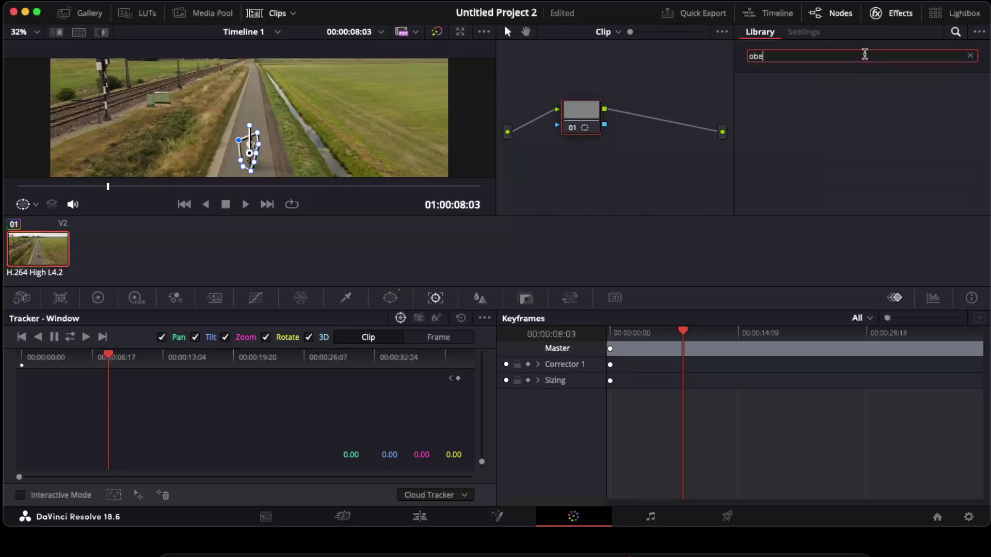
{"action": "type", "text": "t"}
{"action": "left_click", "coordinate": [845, 110]}
{"action": "left_click_drag", "start_coordinate": [831, 110], "coordinate": [580, 119]}
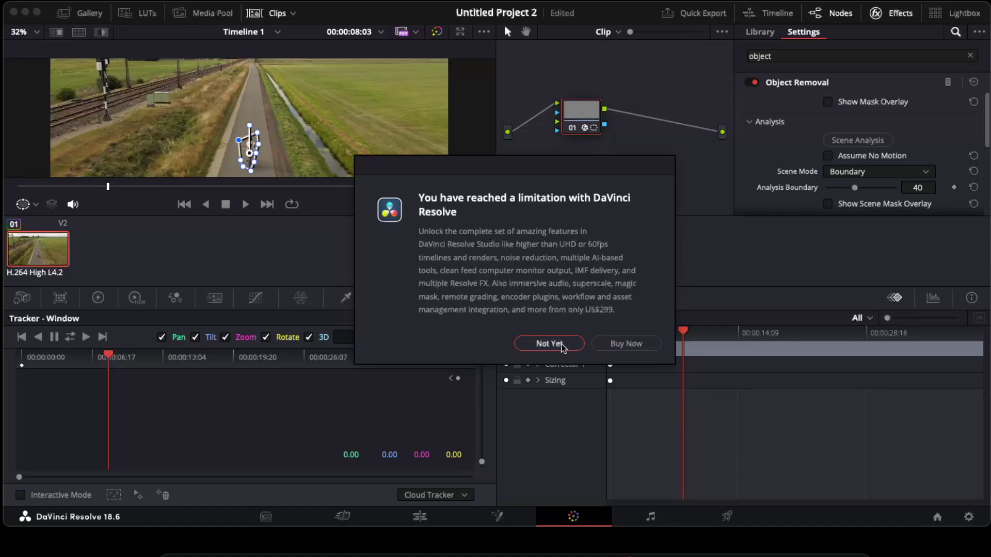
Dismiss the Studio notice, then start Object Removal's scene analysis and cancel it early
{"action": "left_click", "coordinate": [563, 347]}
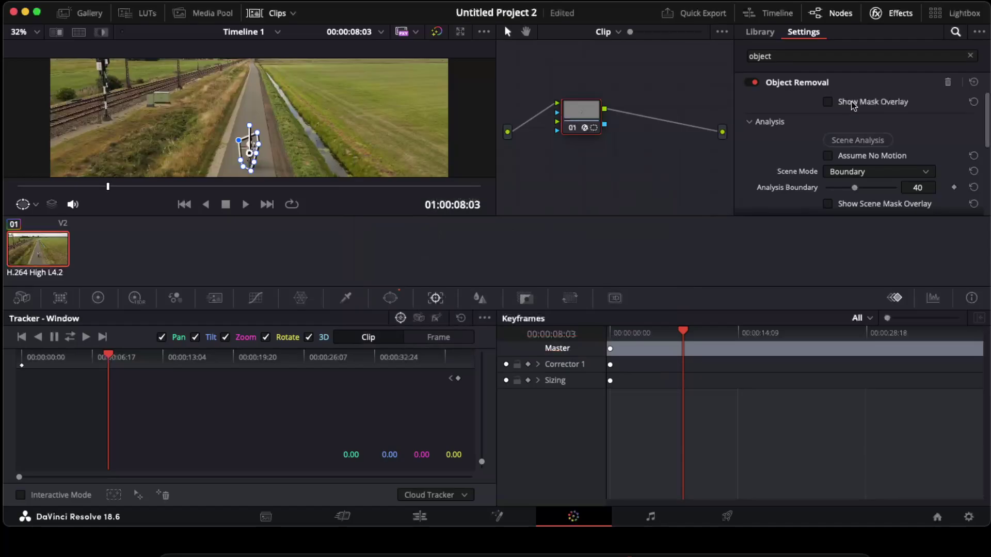
{"action": "left_click", "coordinate": [859, 141]}
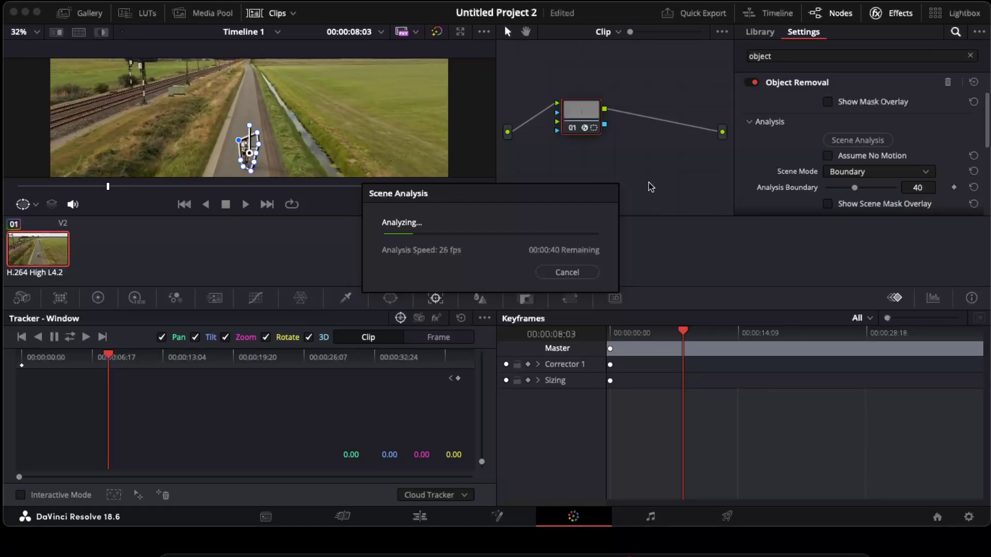
{"action": "left_click", "coordinate": [567, 272]}
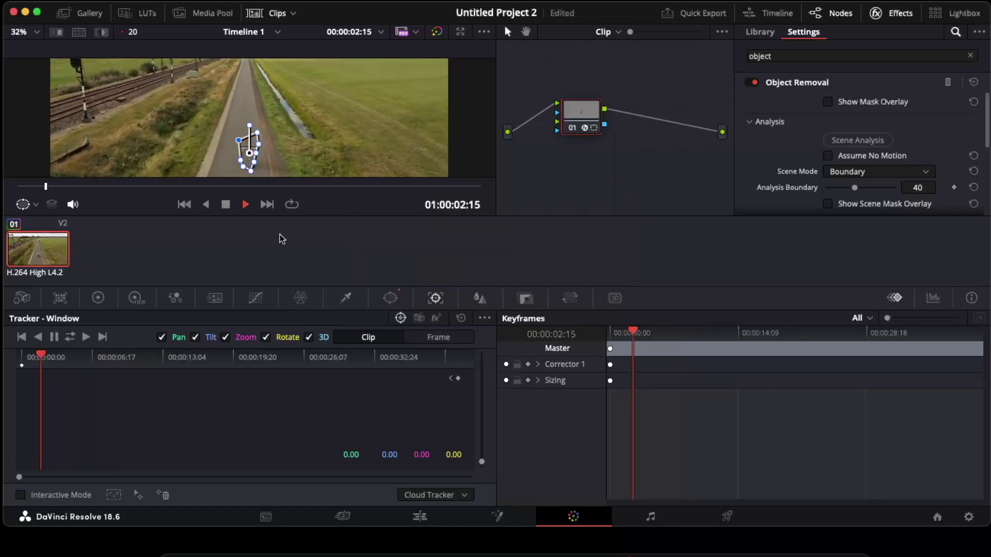